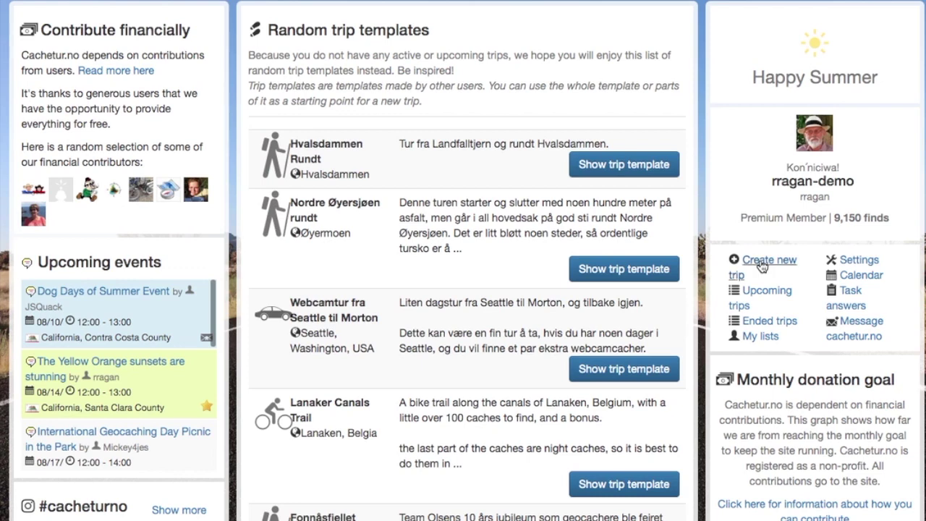
- Start a new trip and name it "NY to DC - quick start"
{"action": "left_click", "coordinate": [762, 262]}
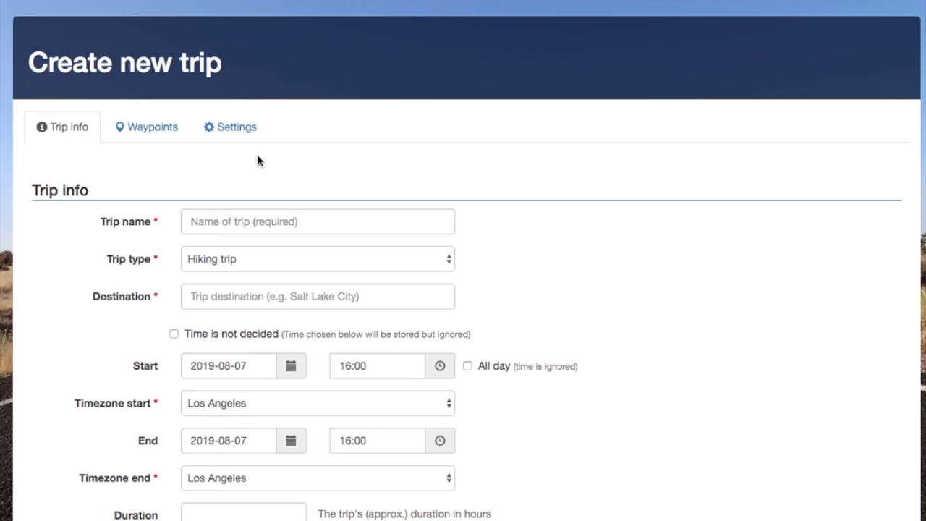
{"action": "left_click", "coordinate": [282, 227]}
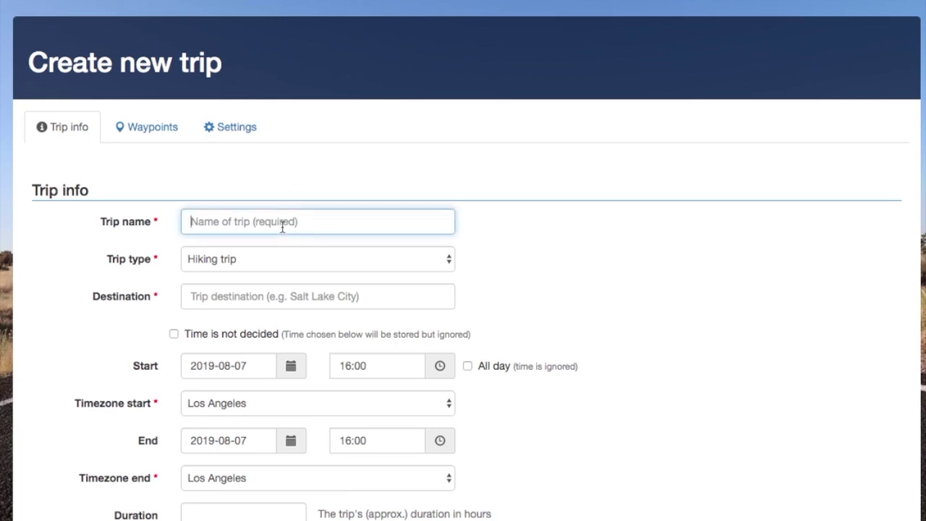
{"action": "type", "text": "Ny"}
{"action": "key", "text": "BackSpace"}
{"action": "key", "text": "BackSpace"}
{"action": "type", "text": "Y to DC "}
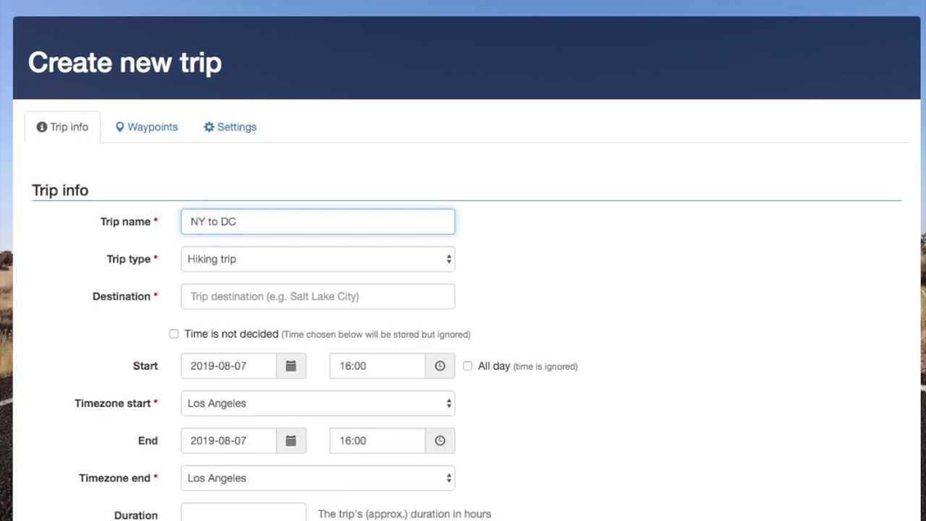
{"action": "type", "text": "- quick start"}
- Set the trip type to Car trip and the destination to "Washington, DC"
{"action": "left_click", "coordinate": [448, 261]}
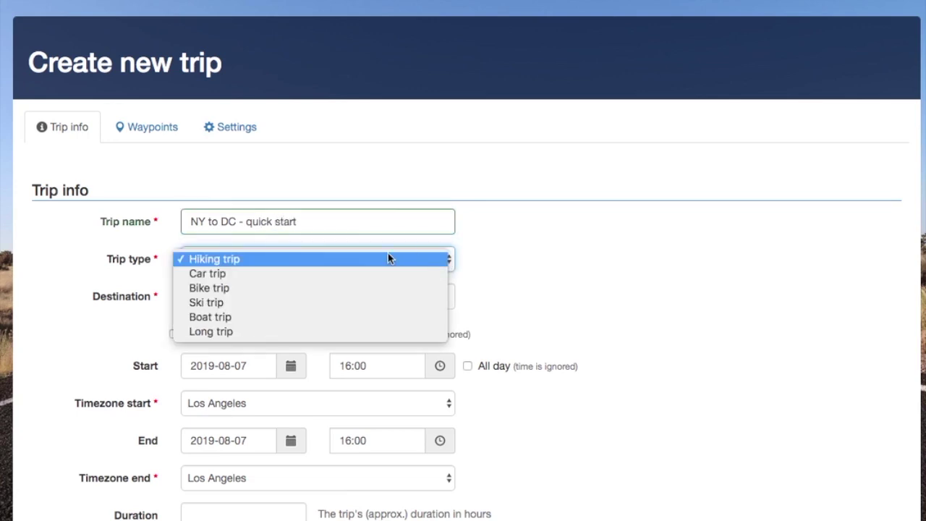
{"action": "left_click", "coordinate": [329, 273]}
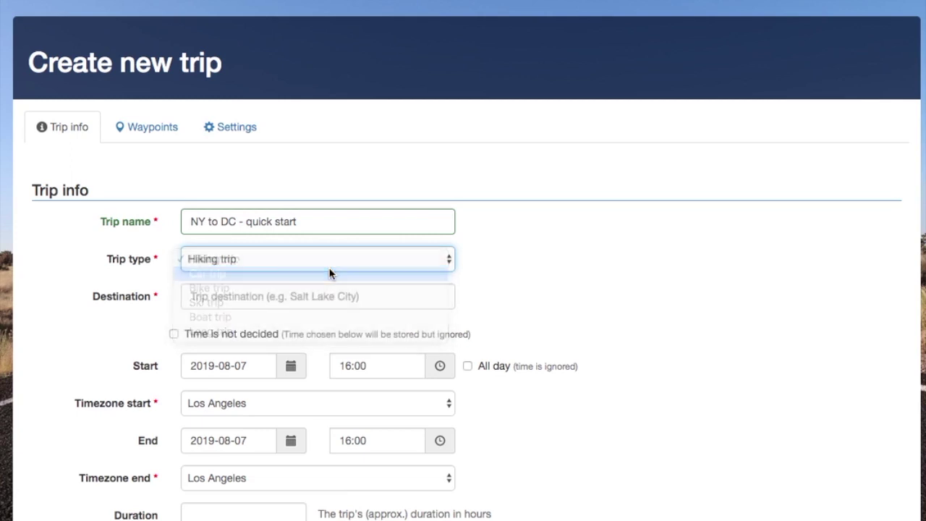
{"action": "left_click", "coordinate": [329, 269]}
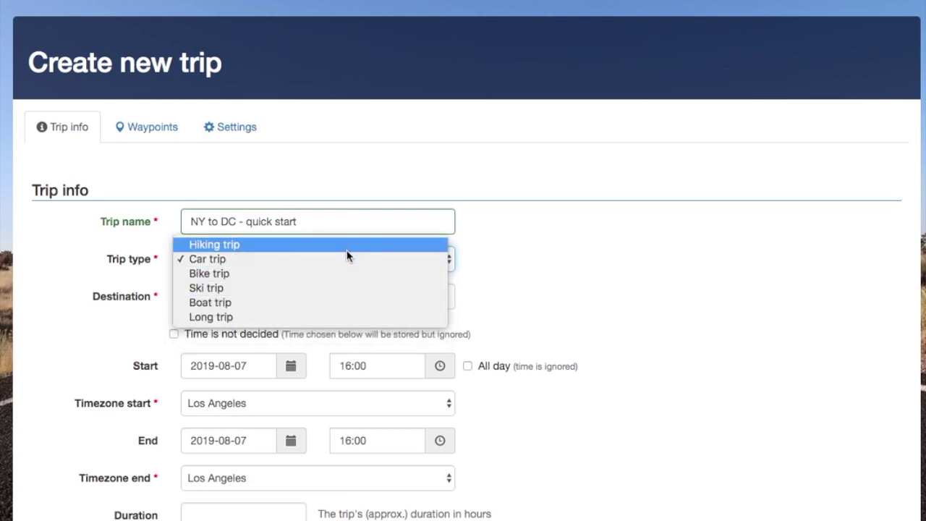
{"action": "left_click", "coordinate": [346, 258]}
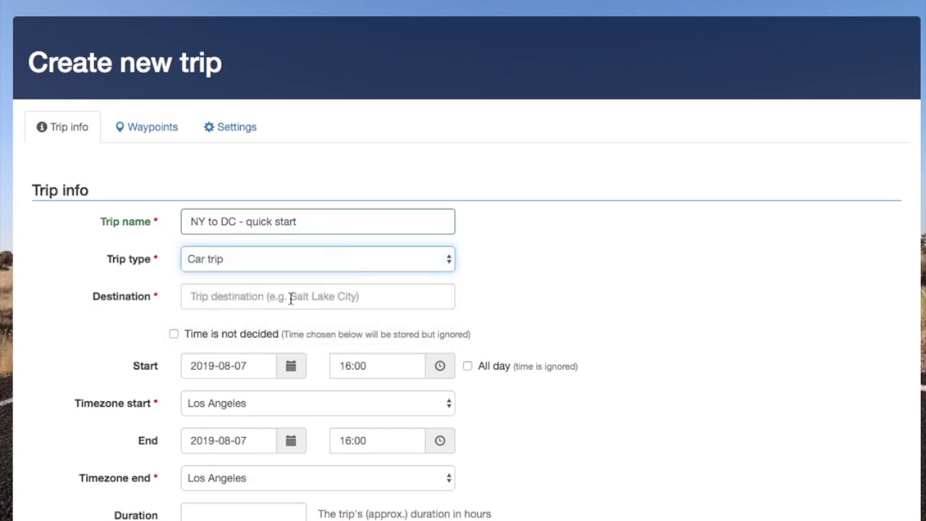
{"action": "left_click", "coordinate": [291, 298]}
{"action": "type", "text": "Washin"}
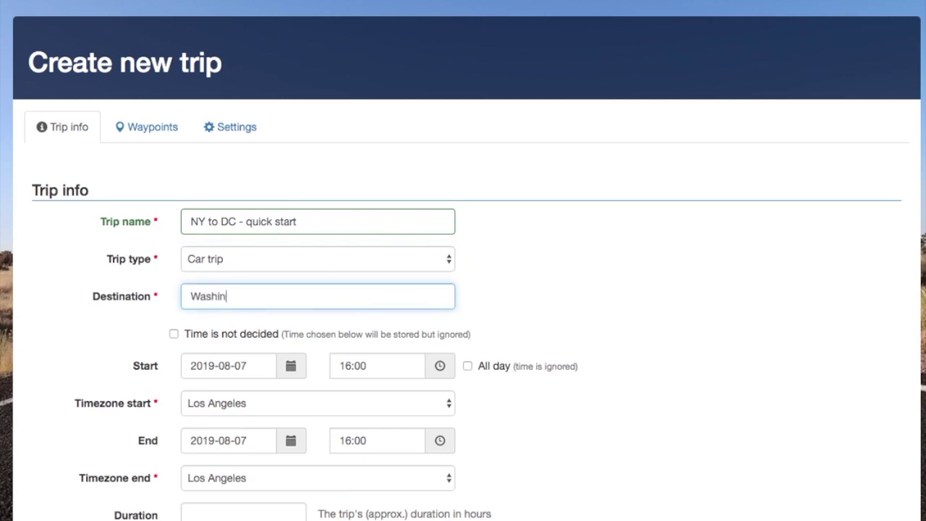
{"action": "type", "text": "gton, DC"}
- Mark the trip as all day and set its start date to 2019-08-30
{"action": "left_click", "coordinate": [468, 367]}
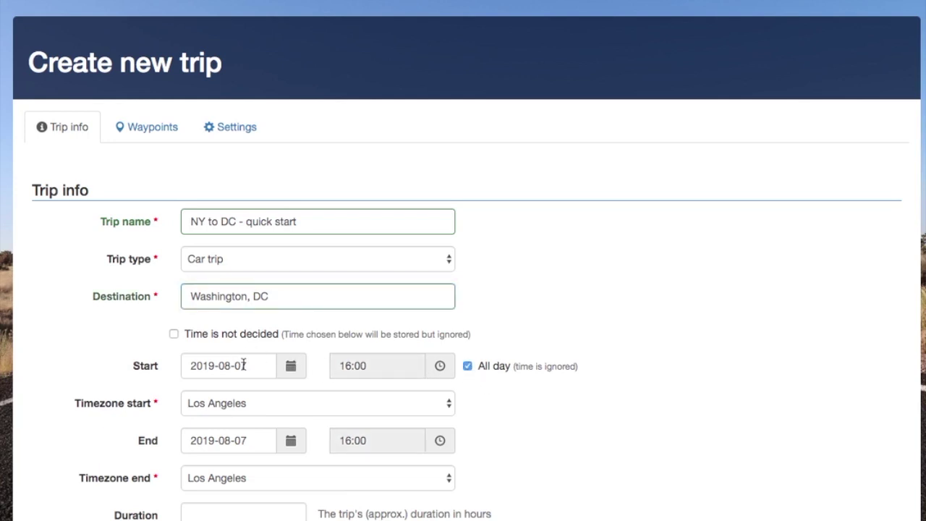
{"action": "left_click", "coordinate": [292, 369]}
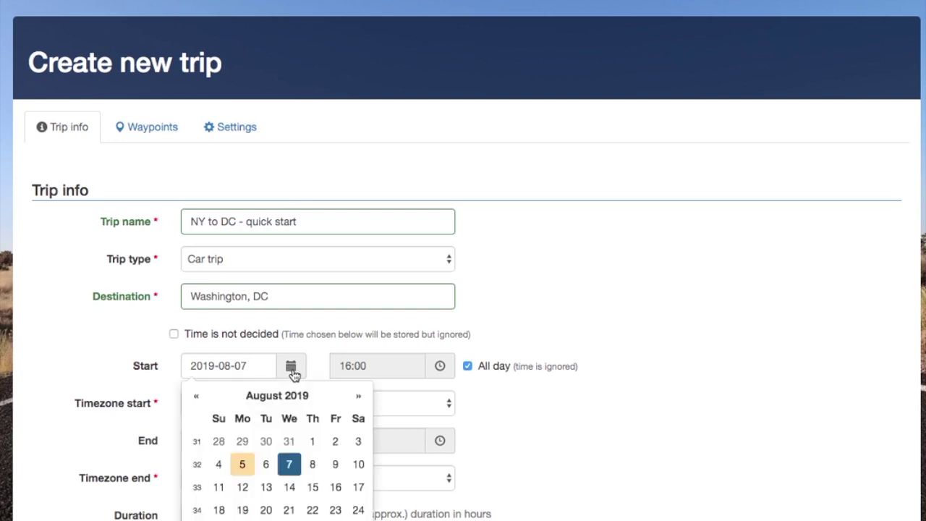
{"action": "scroll", "coordinate": [293, 372], "scroll_direction": "down", "scroll_amount": 3}
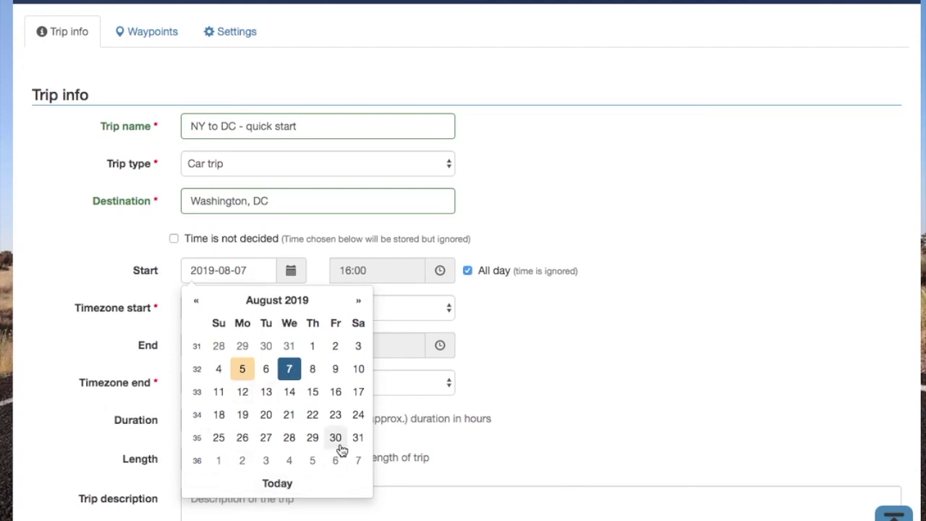
{"action": "left_click", "coordinate": [336, 437]}
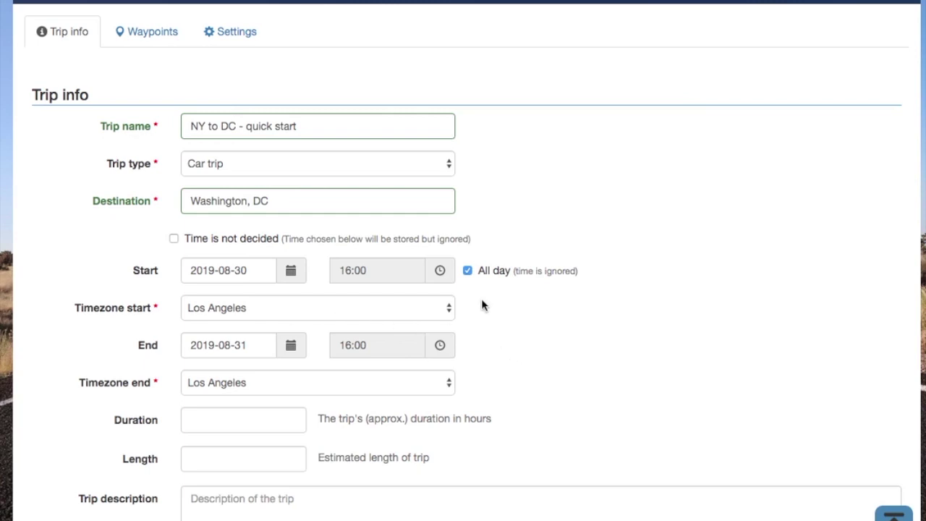
- Save the new "NY to DC - quick start" trip
{"action": "scroll", "coordinate": [482, 304], "scroll_direction": "down", "scroll_amount": 1}
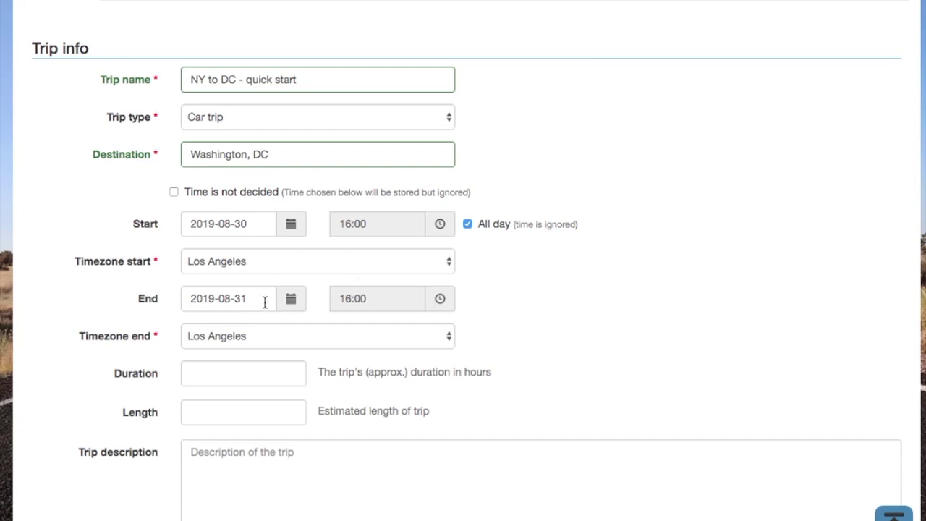
{"action": "scroll", "coordinate": [575, 300], "scroll_direction": "down", "scroll_amount": 3}
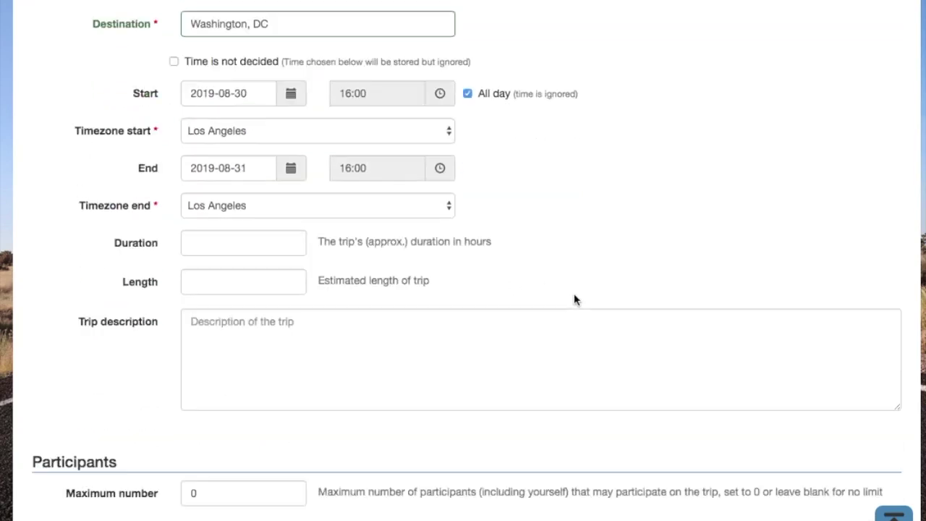
{"action": "scroll", "coordinate": [574, 296], "scroll_direction": "down", "scroll_amount": 2}
{"action": "scroll", "coordinate": [575, 294], "scroll_direction": "down", "scroll_amount": 4}
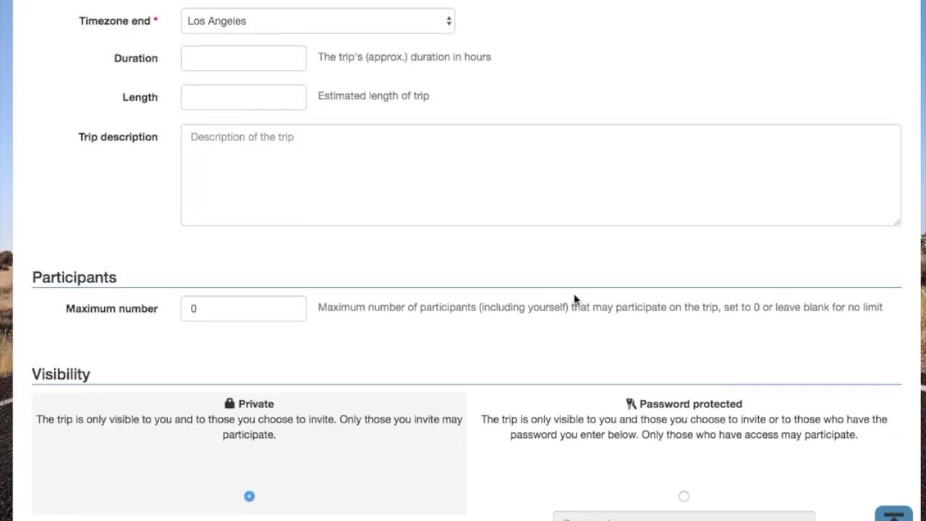
{"action": "scroll", "coordinate": [574, 298], "scroll_direction": "down", "scroll_amount": 2}
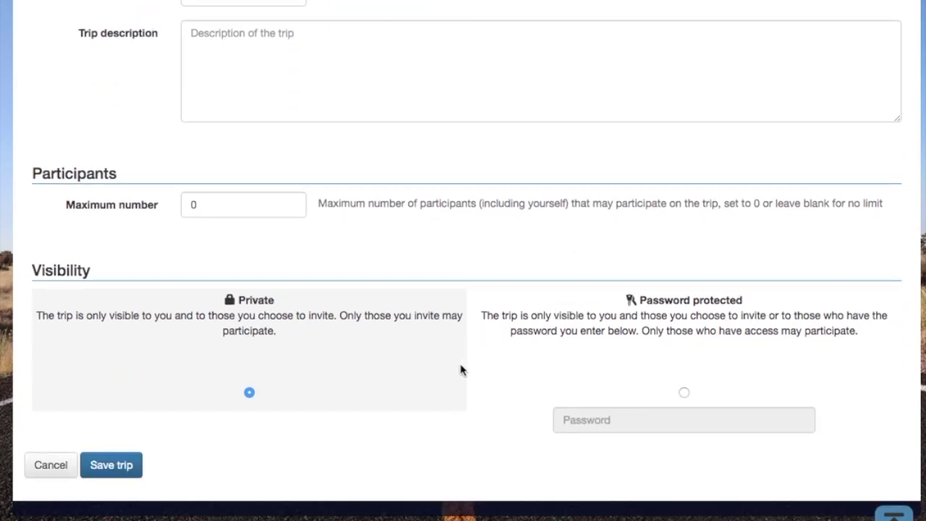
{"action": "left_click", "coordinate": [114, 468]}
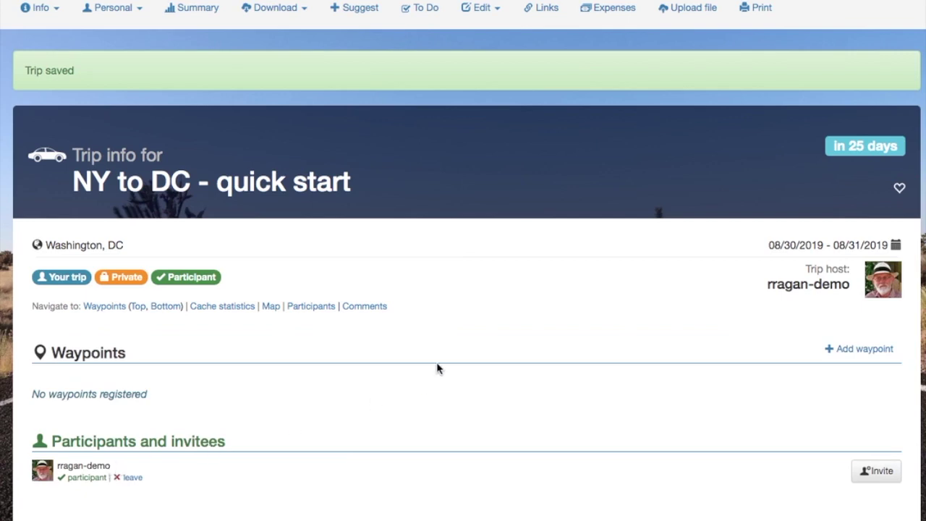
- Add GC37FC GC183C GCHMD4 GC44VVJ GCN21R GC61NTA GC45YW8 GC5RKND GC439PK GC67KKD GC177B GC8B0C as a list of geocache waypoints and save the trip
{"action": "scroll", "coordinate": [436, 368], "scroll_direction": "down", "scroll_amount": 3}
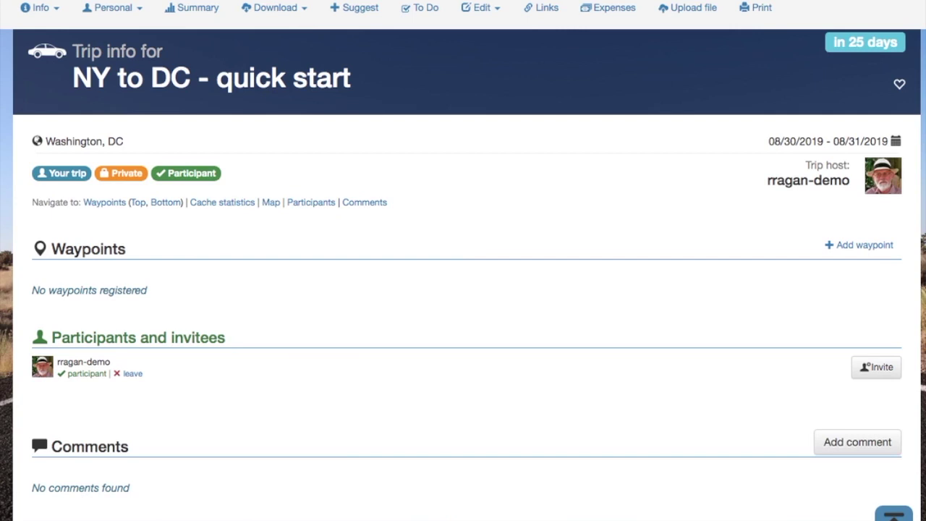
{"action": "left_click", "coordinate": [478, 11]}
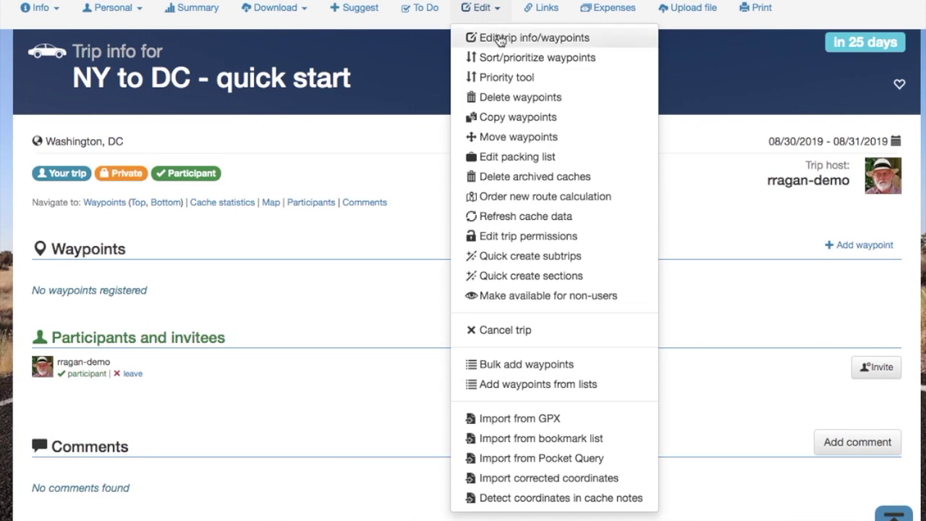
{"action": "left_click", "coordinate": [497, 40]}
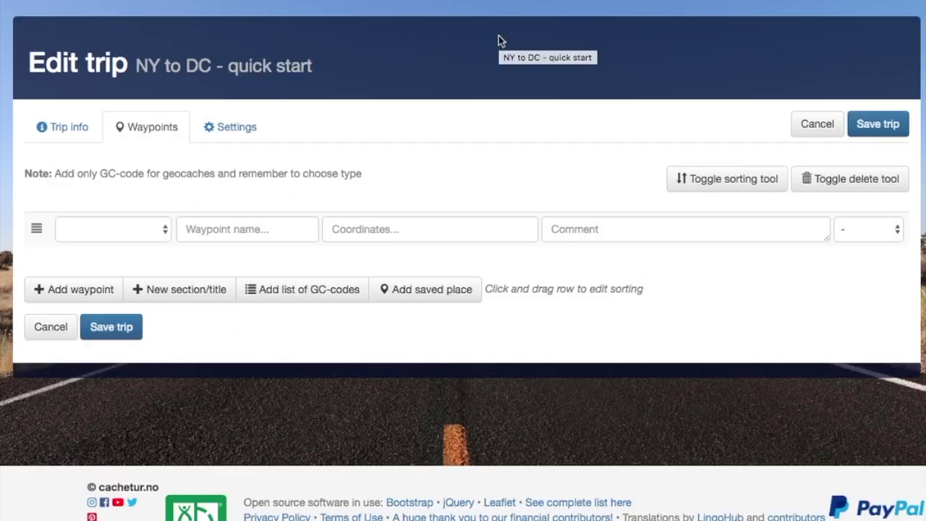
{"action": "left_click", "coordinate": [324, 303]}
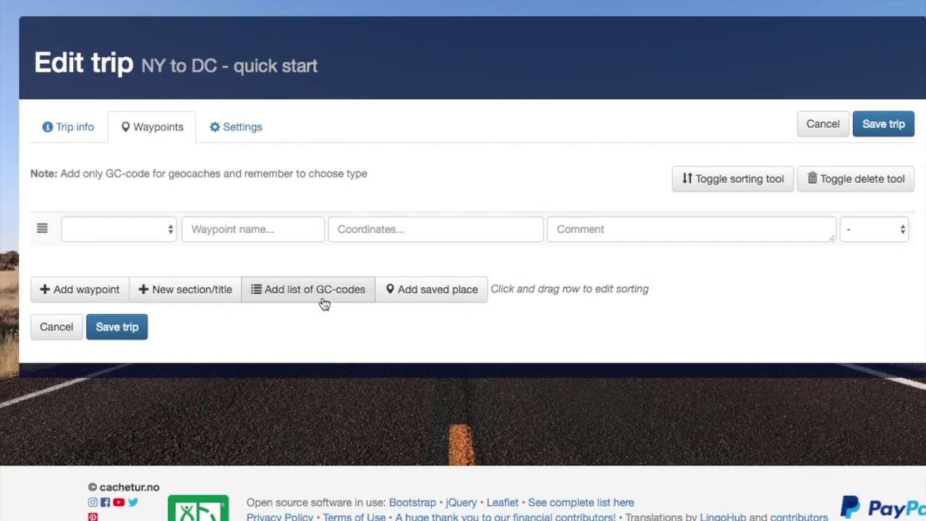
{"action": "left_click", "coordinate": [371, 130]}
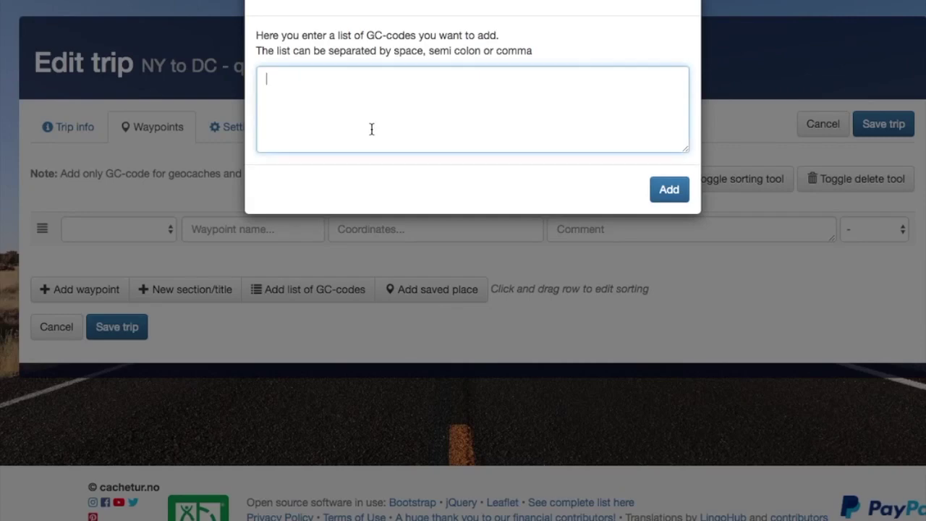
{"action": "type", "text": "GC37FC GC183C GCHMD4 GC44VVJ GCN21R GC61NTA GC45YW8 GC5RKND GC439PK GC67KKD GC177B GC8B0C"}
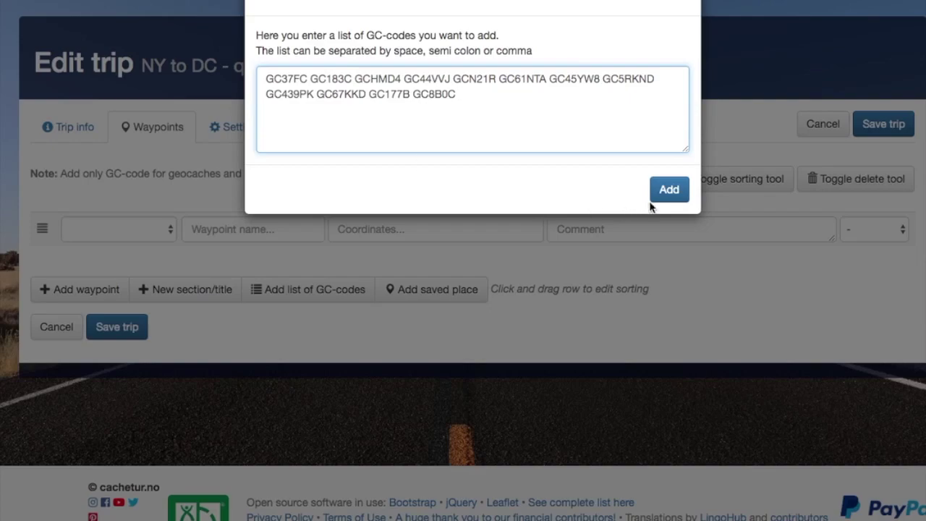
{"action": "left_click", "coordinate": [670, 190]}
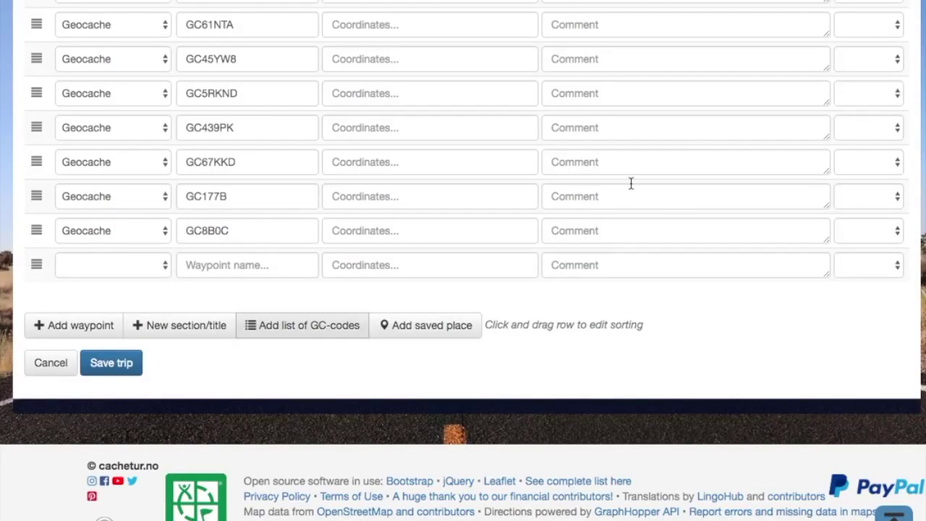
{"action": "left_click", "coordinate": [124, 363]}
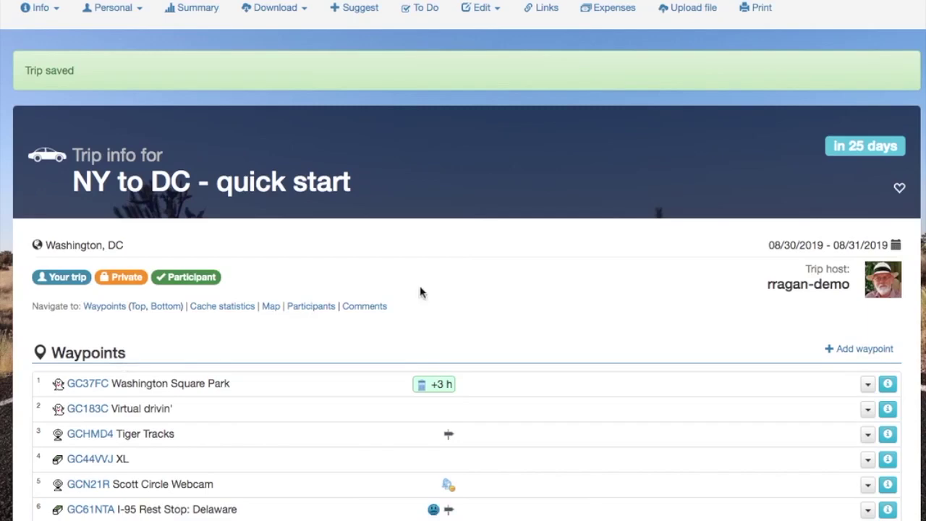
- Examine the saved trip's waypoint list, summary and map, including the details of the Washington Square Park marker
{"action": "scroll", "coordinate": [444, 288], "scroll_direction": "down", "scroll_amount": 5}
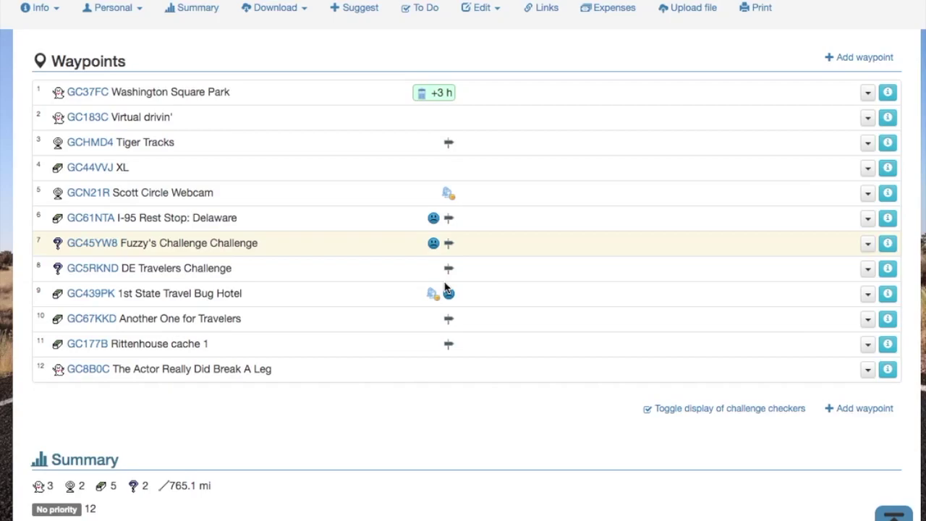
{"action": "scroll", "coordinate": [444, 287], "scroll_direction": "down", "scroll_amount": 7}
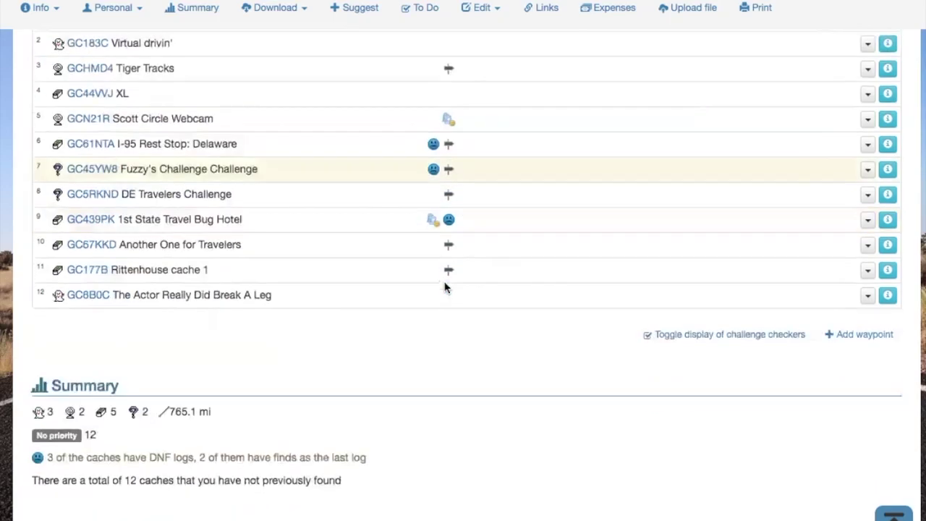
{"action": "scroll", "coordinate": [444, 287], "scroll_direction": "down", "scroll_amount": 10}
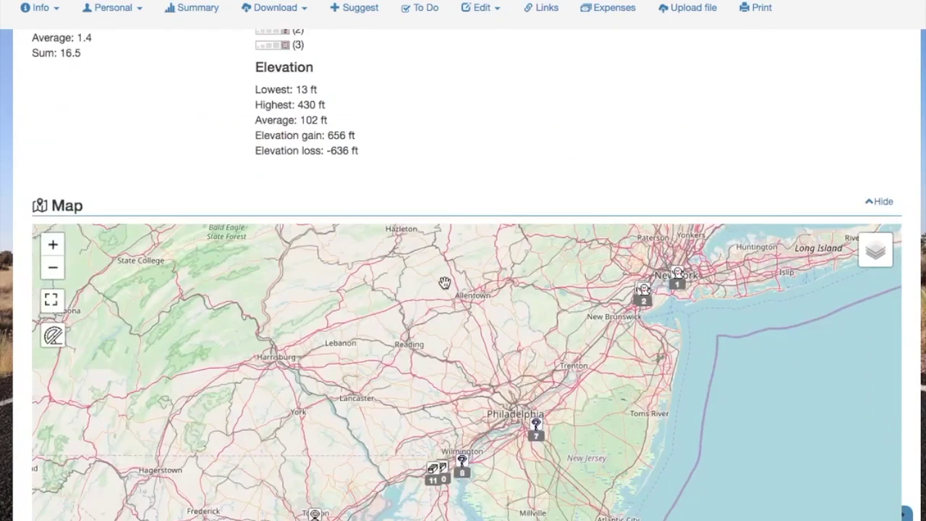
{"action": "scroll", "coordinate": [444, 282], "scroll_direction": "down", "scroll_amount": 1}
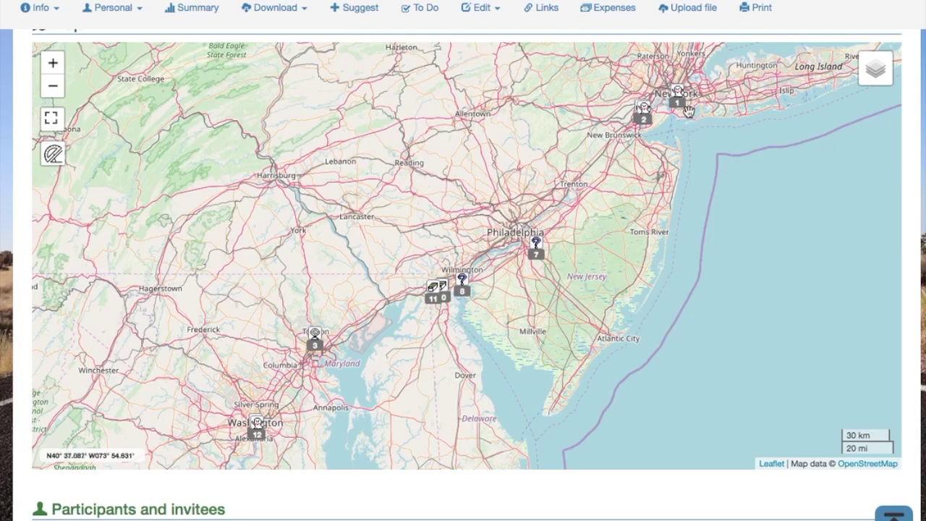
{"action": "left_click", "coordinate": [675, 99]}
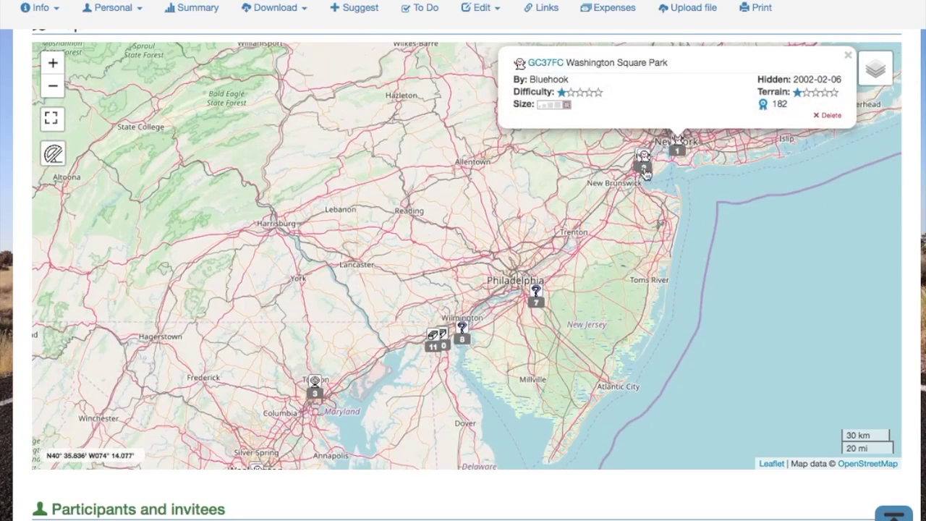
{"action": "scroll", "coordinate": [402, 187], "scroll_direction": "down", "scroll_amount": 3}
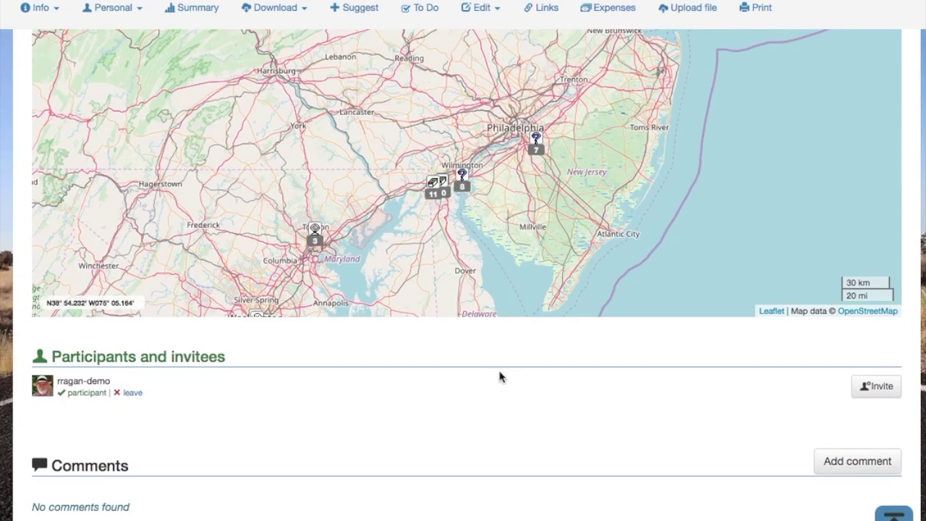
{"action": "scroll", "coordinate": [499, 376], "scroll_direction": "up", "scroll_amount": 15}
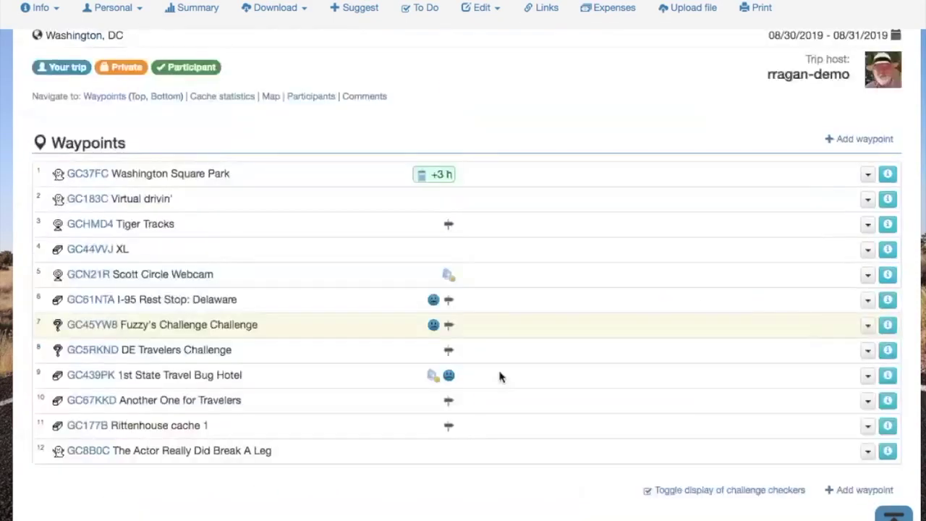
{"action": "scroll", "coordinate": [499, 376], "scroll_direction": "up", "scroll_amount": 3}
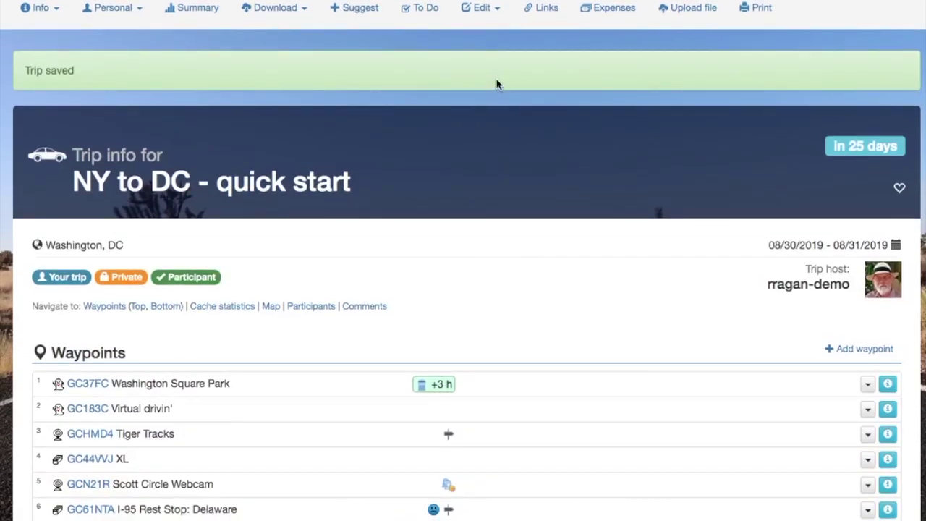
- Mark all waypoints of the NY to DC trip for sorting and sort them automatically by optimal route
{"action": "left_click", "coordinate": [477, 10]}
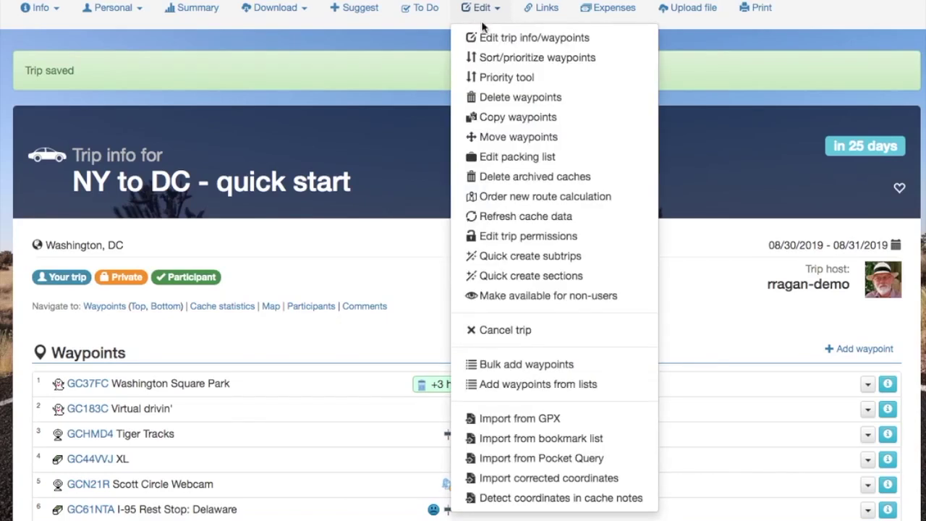
{"action": "left_click", "coordinate": [499, 62]}
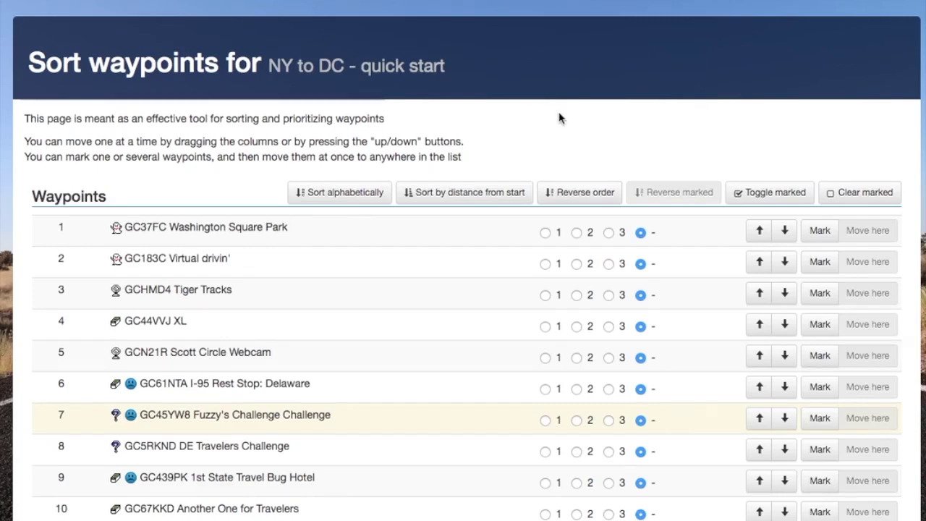
{"action": "scroll", "coordinate": [560, 118], "scroll_direction": "down", "scroll_amount": 5}
{"action": "scroll", "coordinate": [560, 118], "scroll_direction": "up", "scroll_amount": 3}
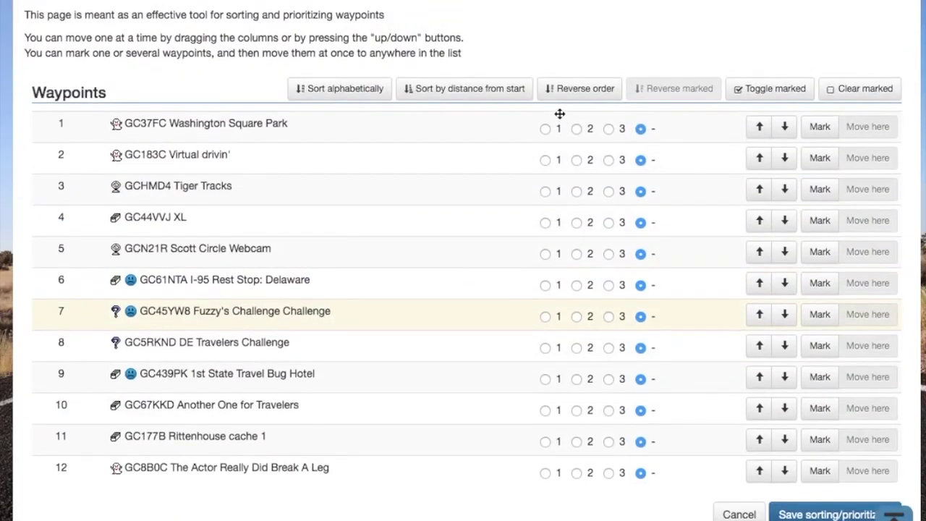
{"action": "left_click", "coordinate": [757, 96]}
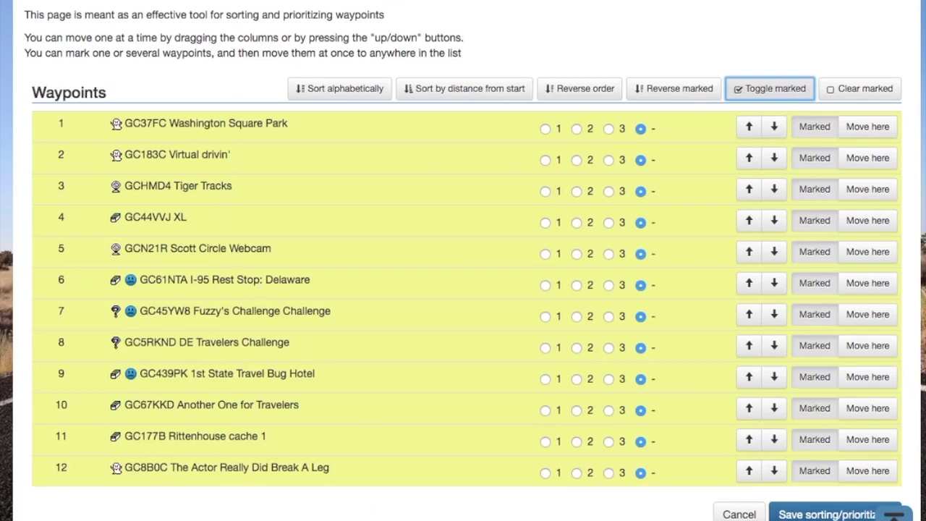
{"action": "scroll", "coordinate": [463, 289], "scroll_direction": "down", "scroll_amount": 5}
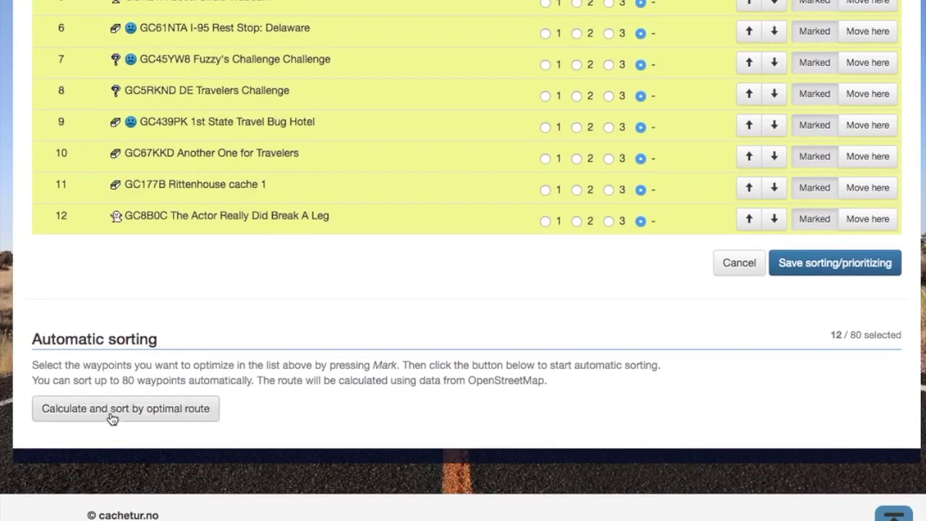
{"action": "left_click", "coordinate": [112, 415]}
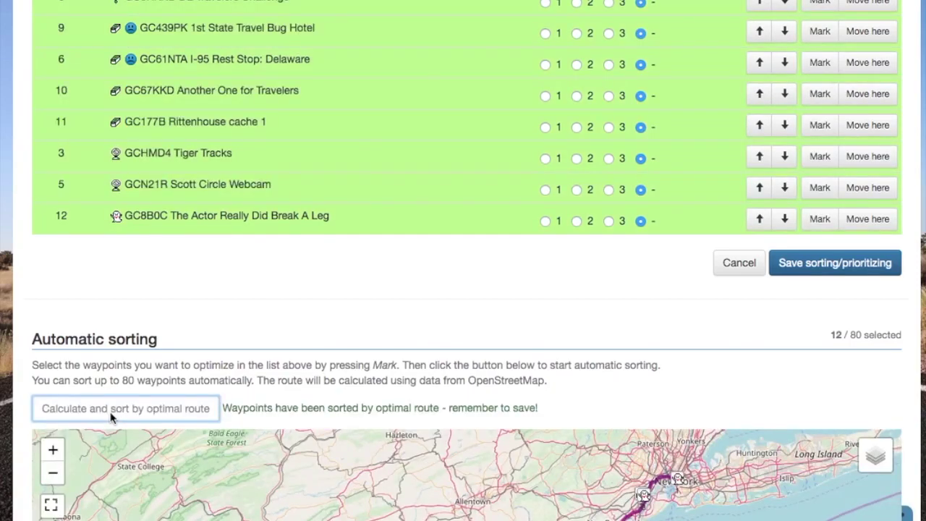
- Review the optimal route on the map and save the new waypoint sorting
{"action": "scroll", "coordinate": [313, 327], "scroll_direction": "down", "scroll_amount": 4}
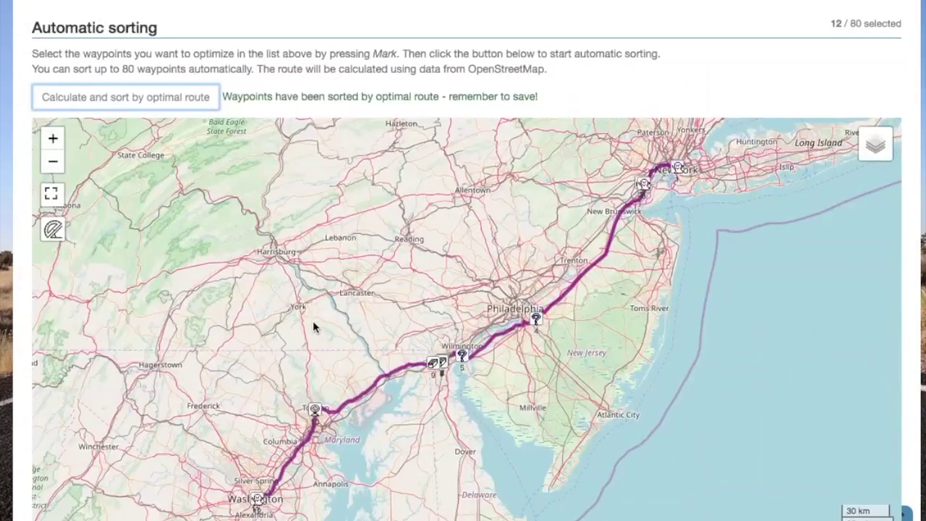
{"action": "scroll", "coordinate": [313, 325], "scroll_direction": "down", "scroll_amount": 1}
{"action": "scroll", "coordinate": [312, 322], "scroll_direction": "down", "scroll_amount": 1}
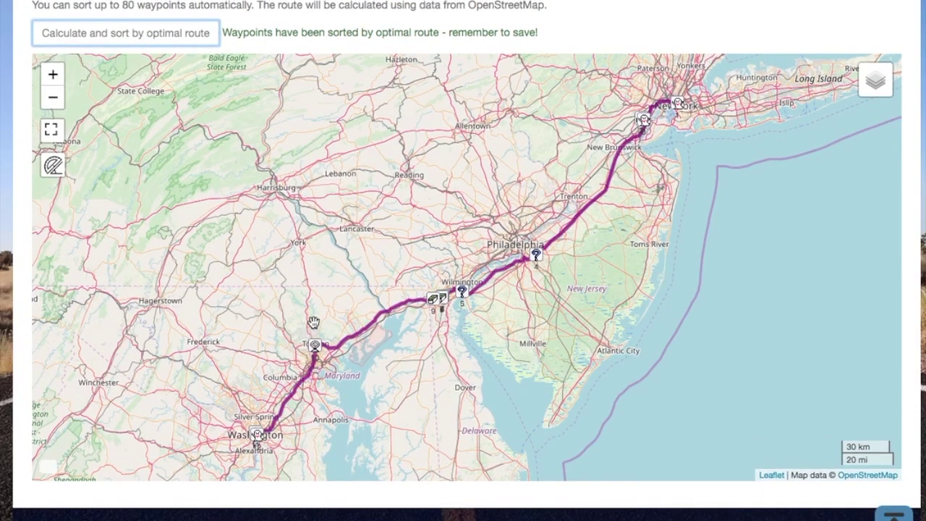
{"action": "scroll", "coordinate": [312, 321], "scroll_direction": "up", "scroll_amount": 5}
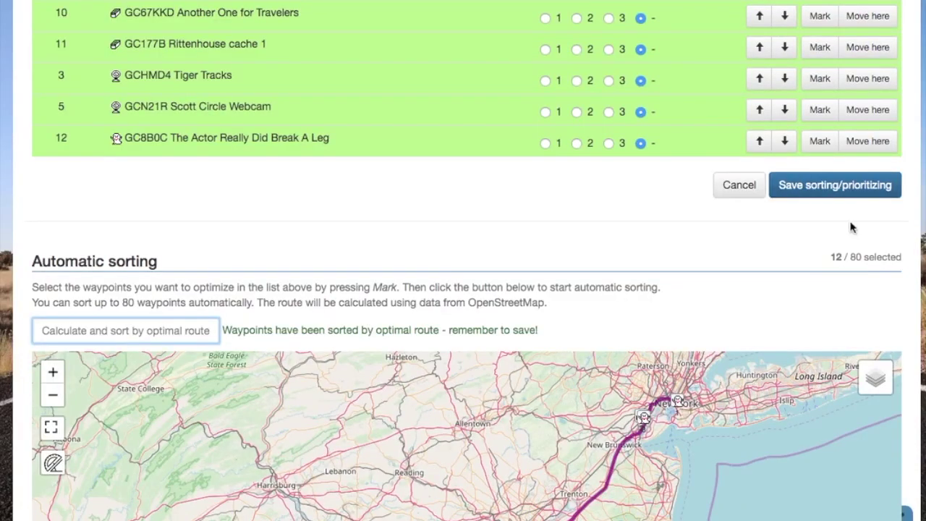
{"action": "left_click", "coordinate": [822, 186]}
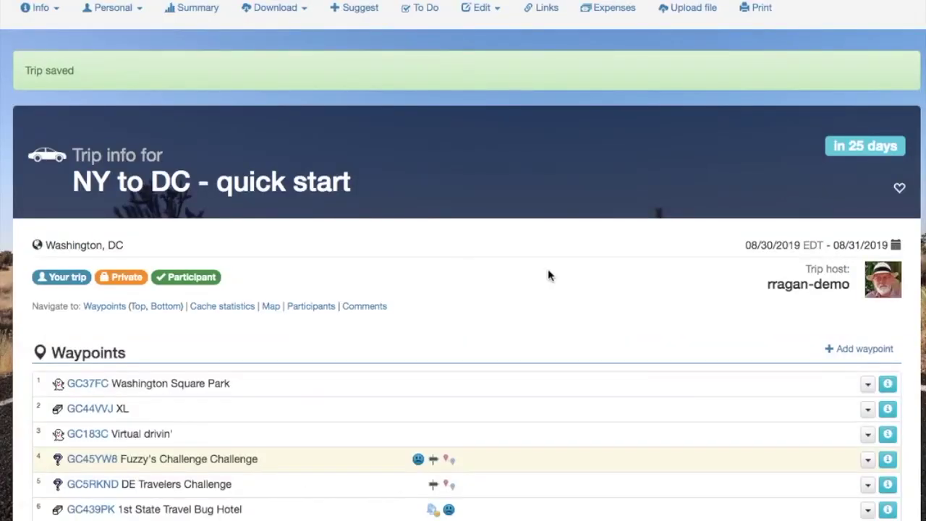
- Order a new route calculation for the sorted trip
{"action": "scroll", "coordinate": [518, 273], "scroll_direction": "down", "scroll_amount": 3}
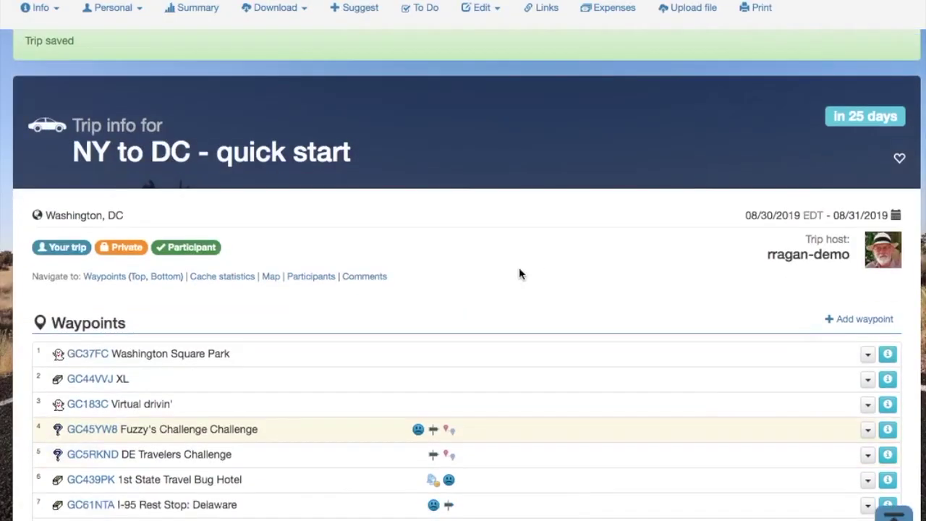
{"action": "scroll", "coordinate": [519, 274], "scroll_direction": "up", "scroll_amount": 3}
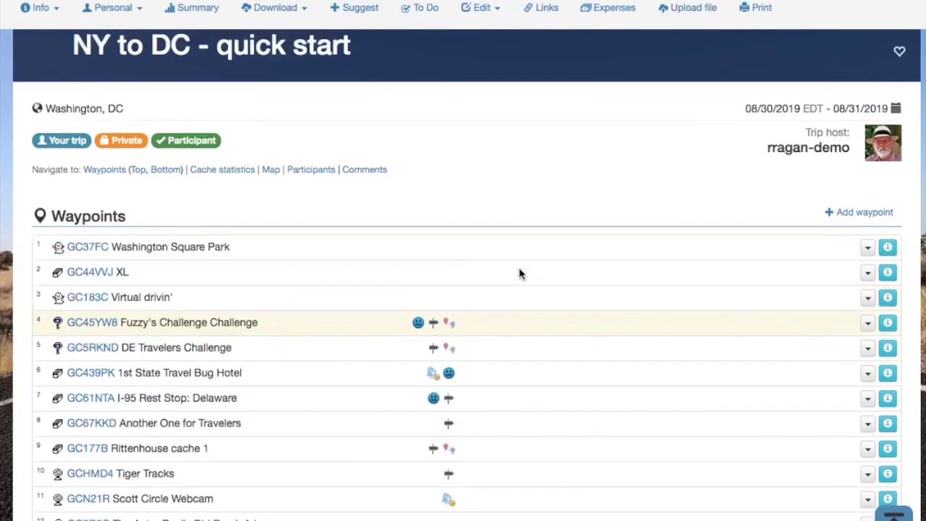
{"action": "left_click", "coordinate": [481, 20]}
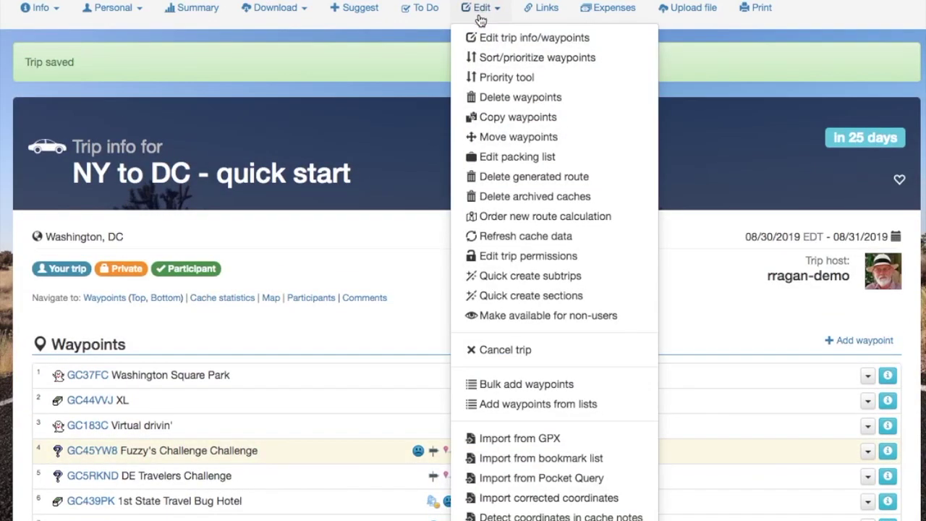
{"action": "left_click", "coordinate": [527, 217]}
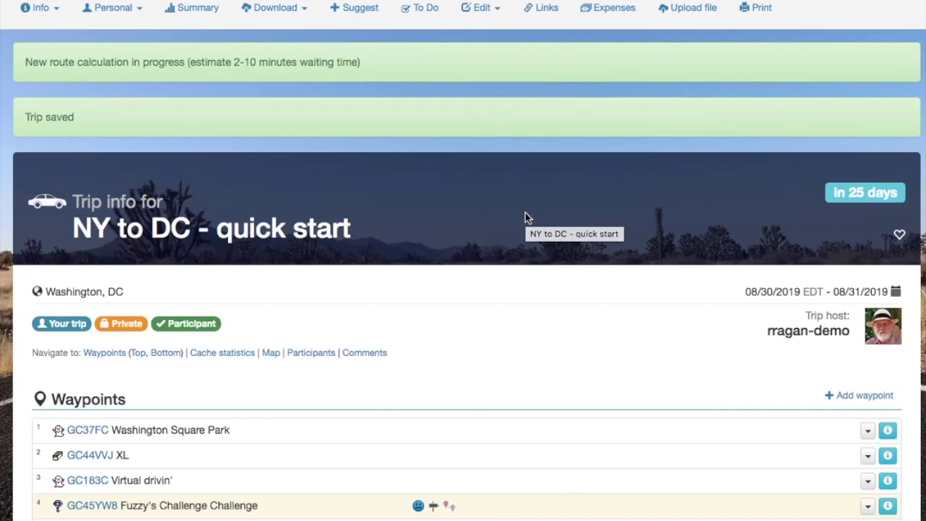
- Examine the sorted waypoint list, the notifications, and the trip's summary, cache statistics and route map
{"action": "scroll", "coordinate": [526, 217], "scroll_direction": "down", "scroll_amount": 5}
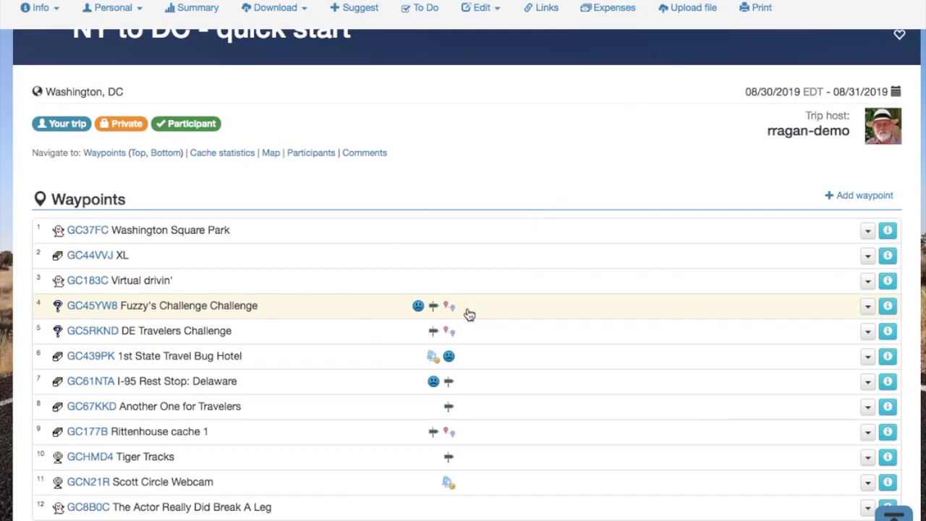
{"action": "mouse_move", "coordinate": [449, 308]}
{"action": "scroll", "coordinate": [515, 424], "scroll_direction": "down", "scroll_amount": 1}
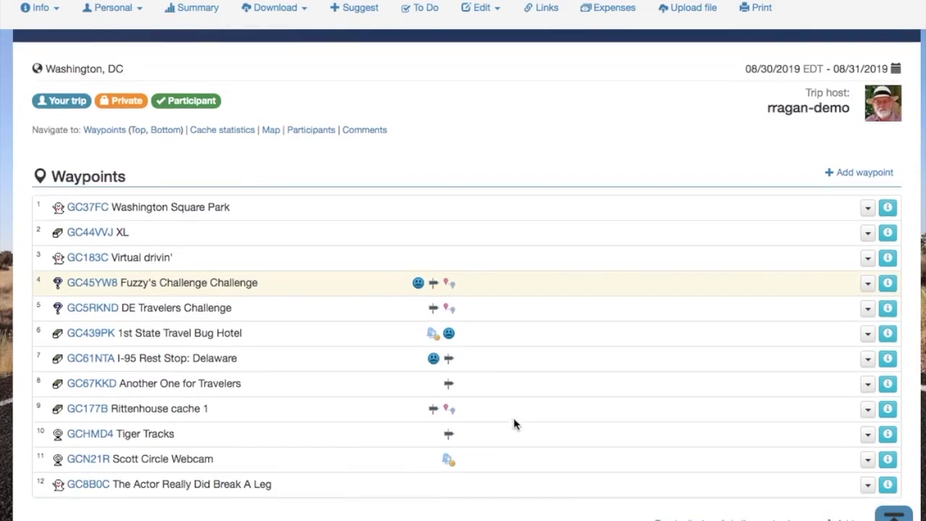
{"action": "scroll", "coordinate": [513, 424], "scroll_direction": "up", "scroll_amount": 3}
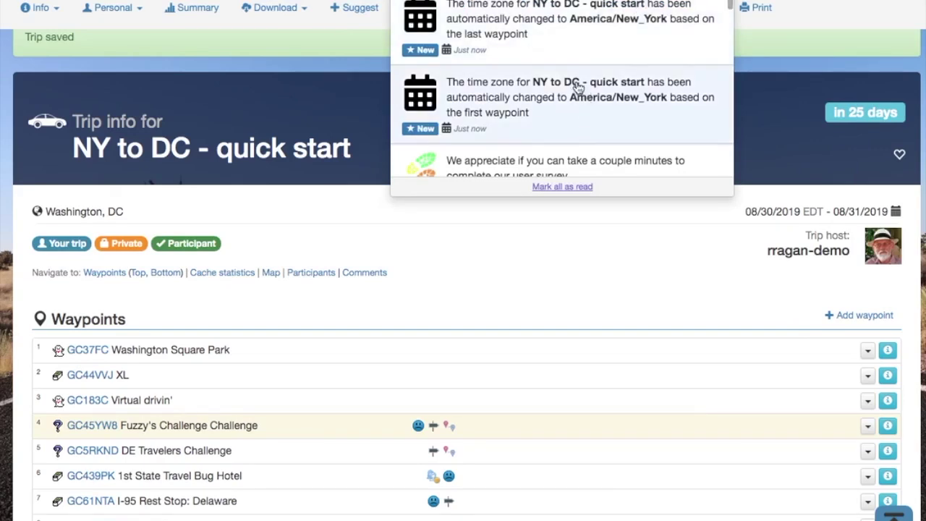
{"action": "left_click", "coordinate": [615, 268]}
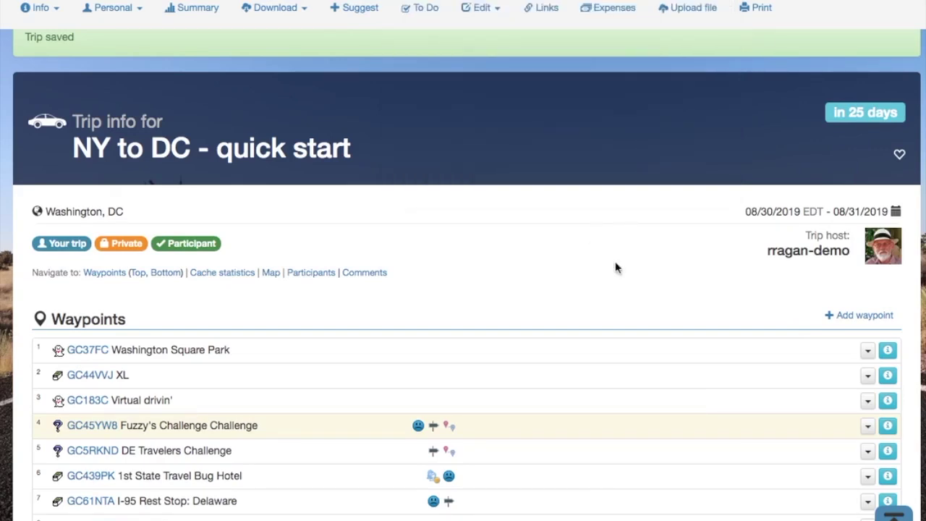
{"action": "scroll", "coordinate": [615, 268], "scroll_direction": "down", "scroll_amount": 5}
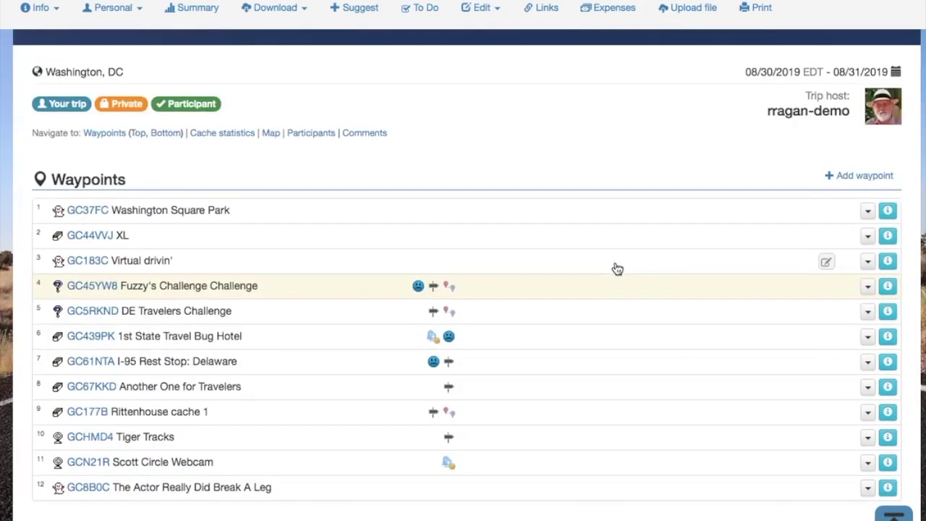
{"action": "scroll", "coordinate": [616, 268], "scroll_direction": "down", "scroll_amount": 2}
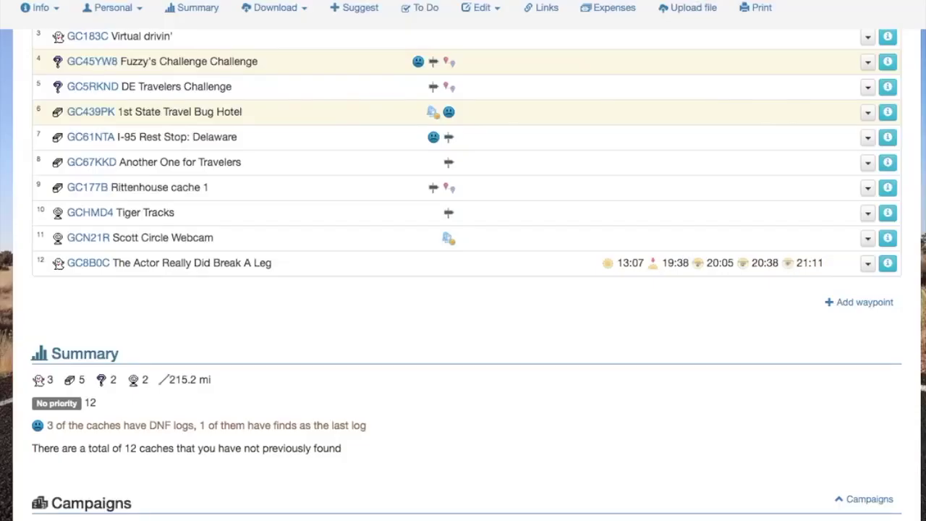
{"action": "scroll", "coordinate": [427, 182], "scroll_direction": "up", "scroll_amount": 5}
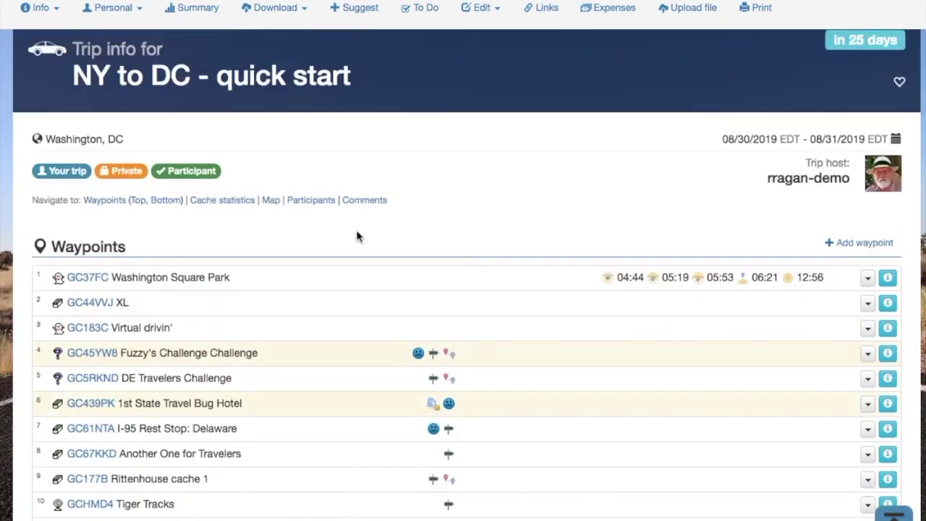
{"action": "left_click", "coordinate": [270, 200]}
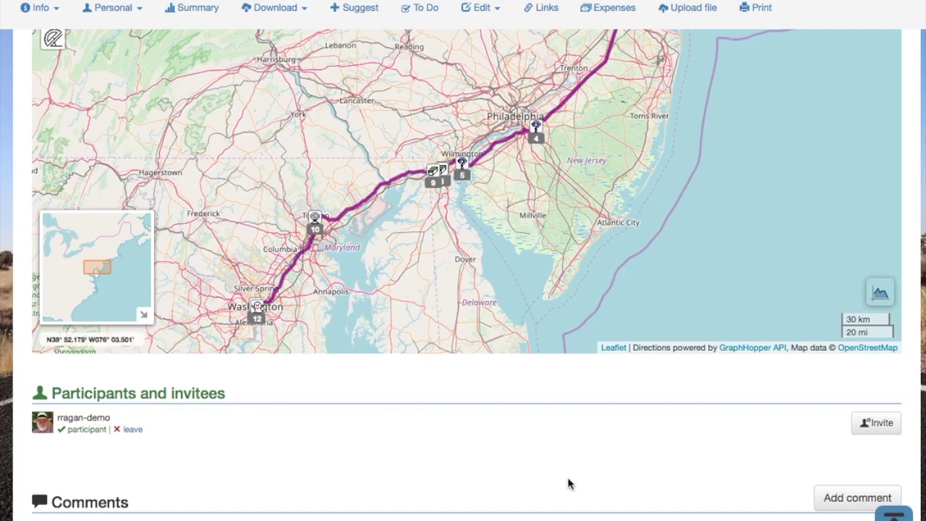
{"action": "scroll", "coordinate": [567, 476], "scroll_direction": "up", "scroll_amount": 2}
{"action": "scroll", "coordinate": [568, 479], "scroll_direction": "up", "scroll_amount": 15}
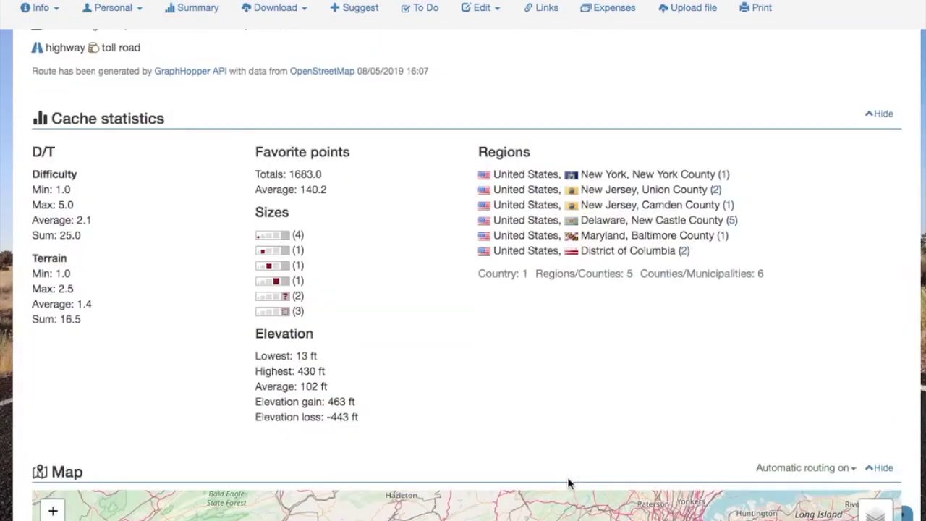
{"action": "scroll", "coordinate": [569, 483], "scroll_direction": "up", "scroll_amount": 10}
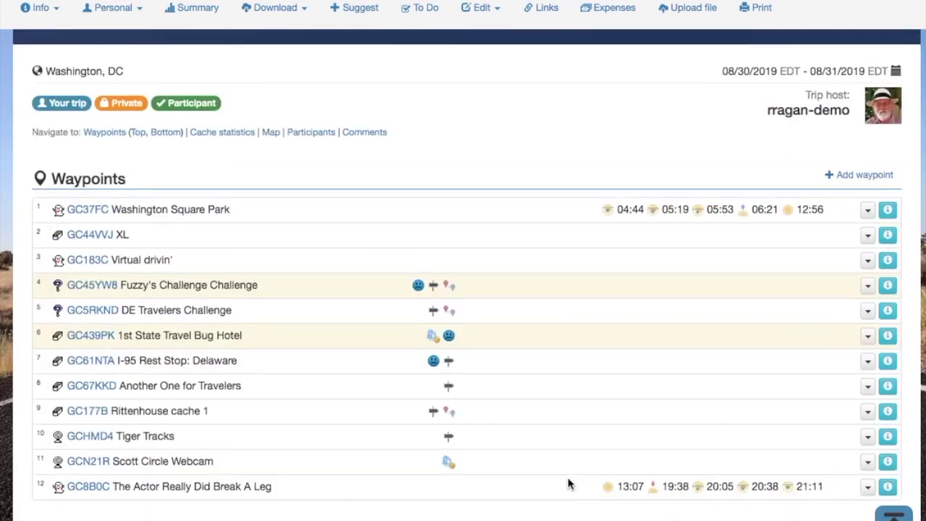
- Set the ETA override of the first waypoint, Washington Square Park, to 08:30 and save it
{"action": "scroll", "coordinate": [569, 482], "scroll_direction": "down", "scroll_amount": 2}
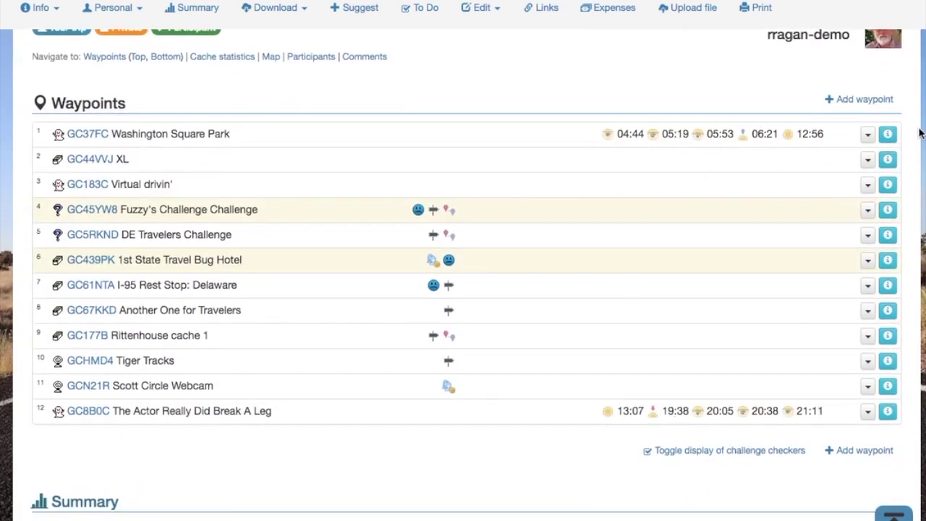
{"action": "mouse_move", "coordinate": [812, 137]}
{"action": "left_click", "coordinate": [826, 137]}
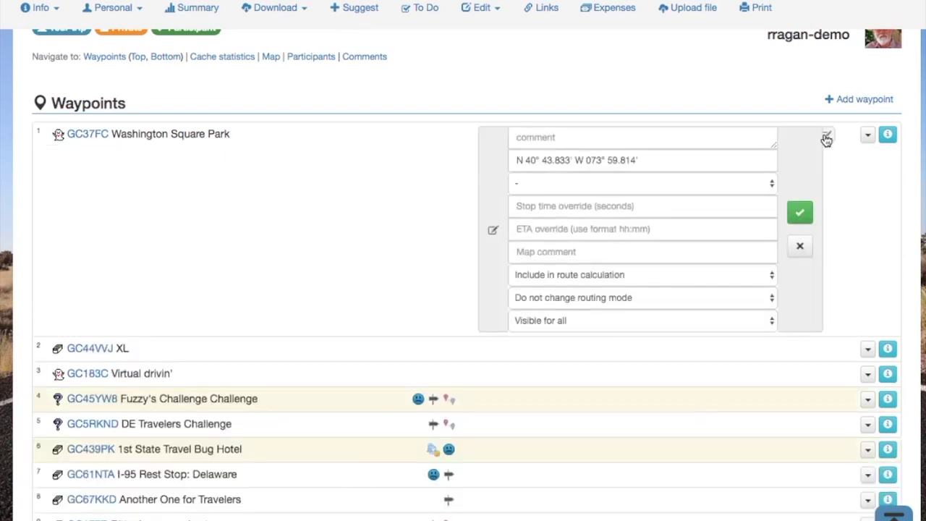
{"action": "left_click", "coordinate": [557, 224]}
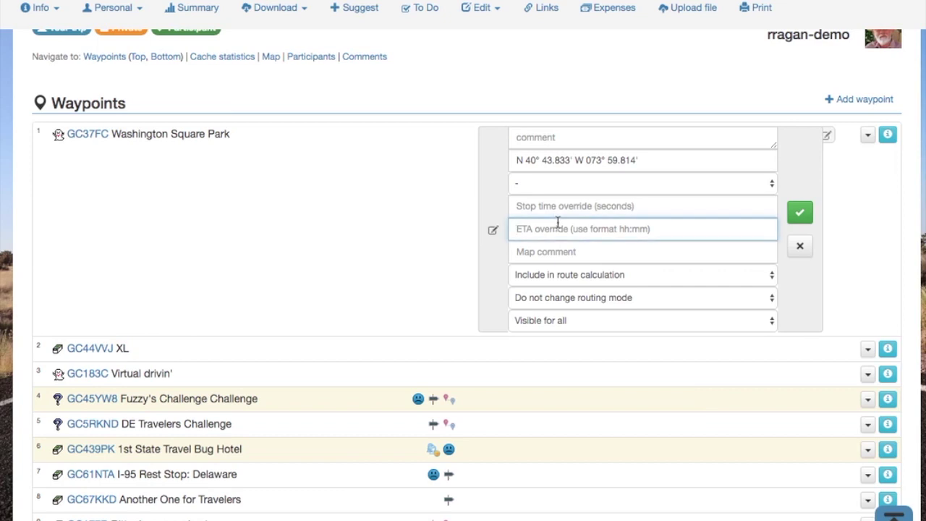
{"action": "type", "text": "0"}
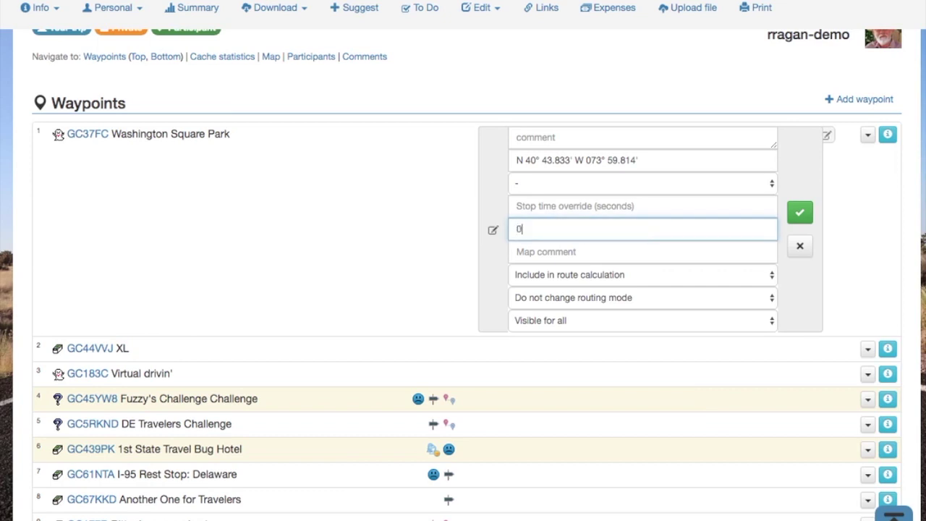
{"action": "type", "text": "830"}
{"action": "left_click", "coordinate": [801, 215]}
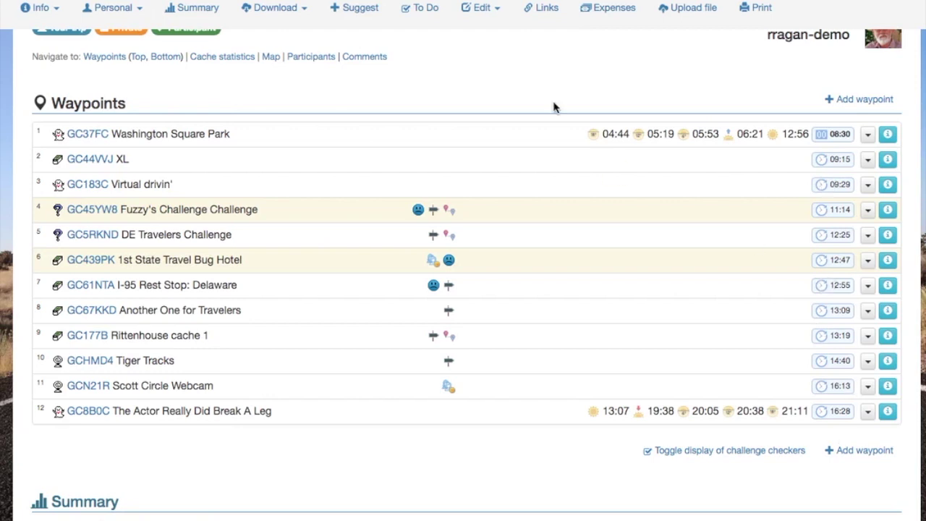
- Order a trip package containing the Waypoints (.gpx) file
{"action": "left_click", "coordinate": [288, 14]}
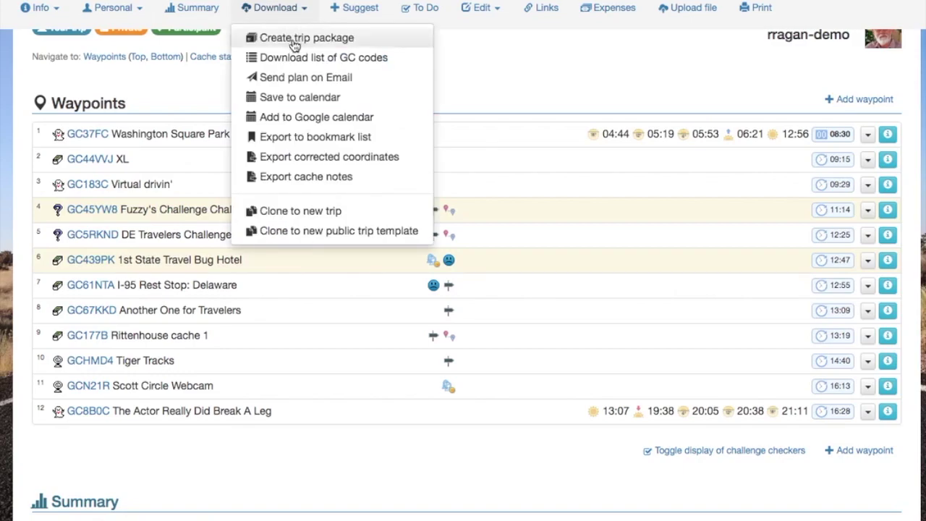
{"action": "left_click", "coordinate": [293, 37]}
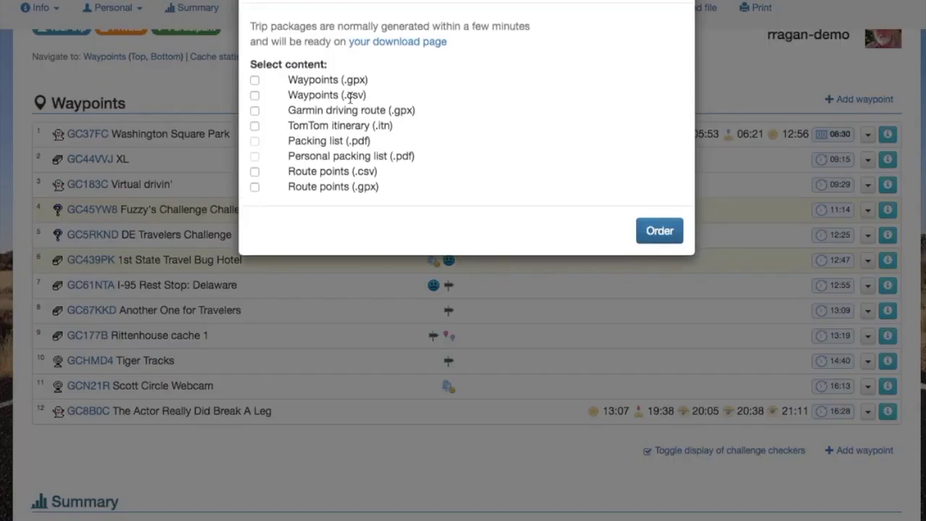
{"action": "left_click", "coordinate": [254, 80]}
{"action": "left_click", "coordinate": [659, 233]}
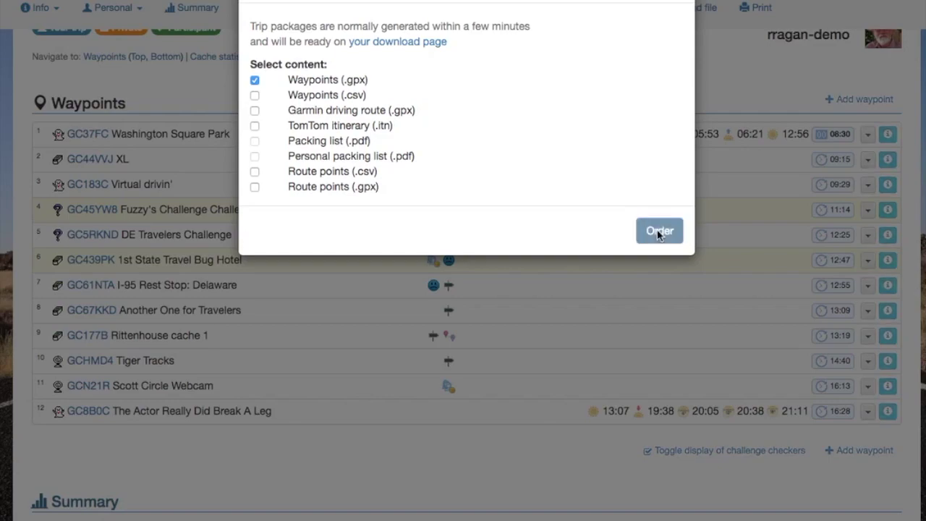